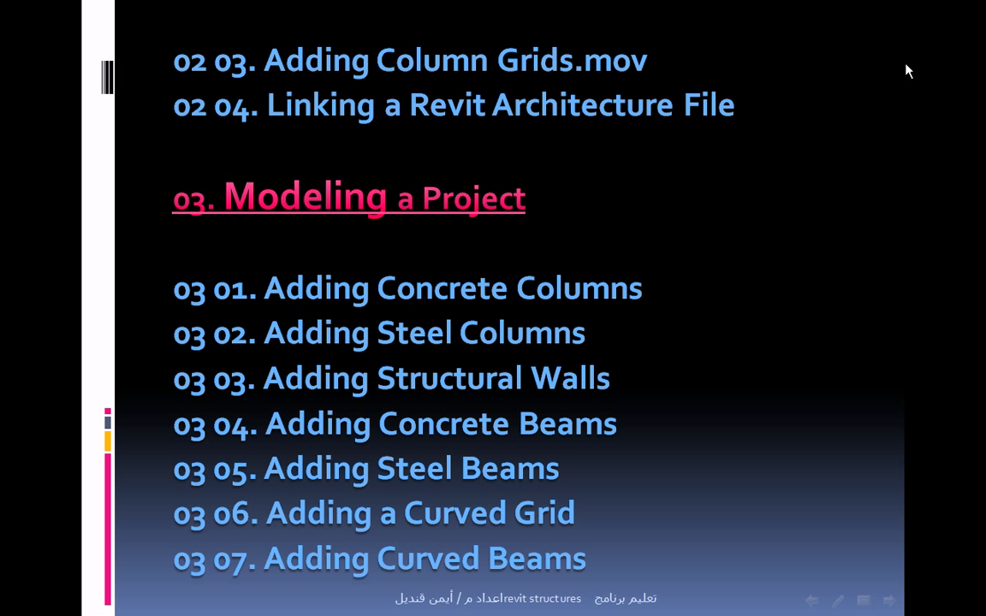
Exit the revit.pptx slide show so PowerPoint returns to slide 17 in normal view.
key("Escape")
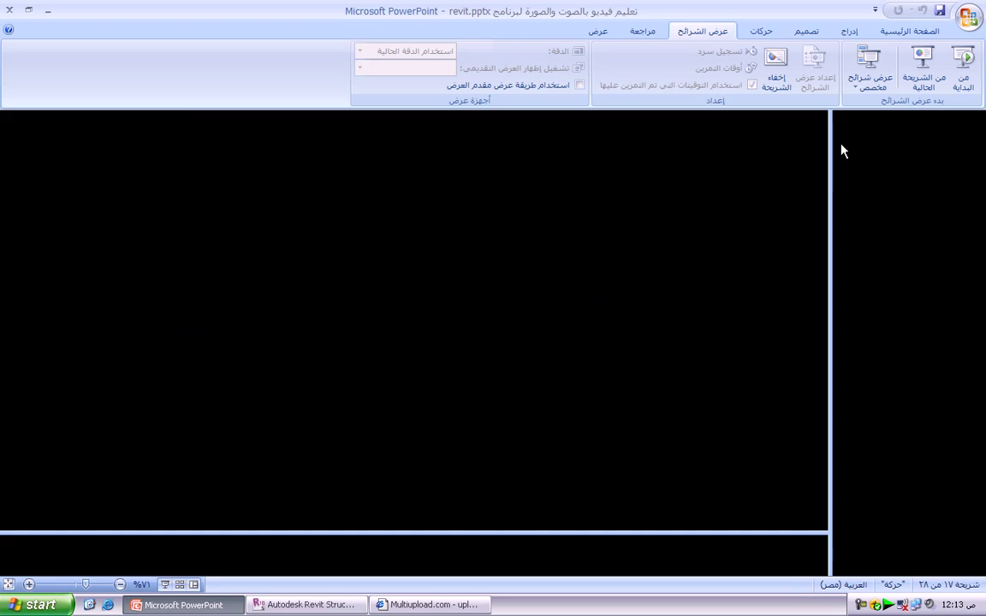
Switch to Revit and browse the Open dialog to the Autodesk\RST 2010\Imperial folder.
left_click(310, 606)
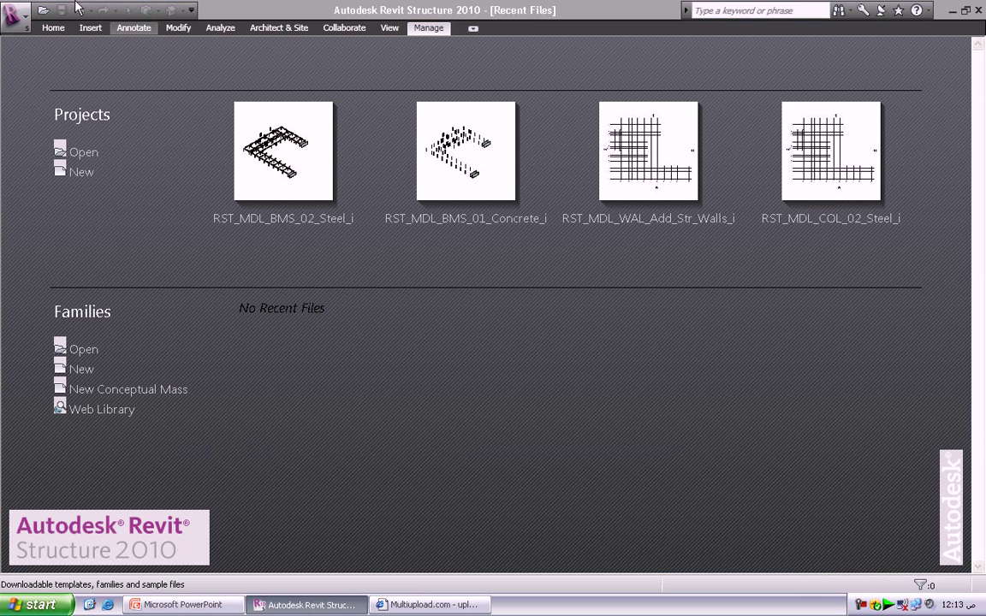
left_click(25, 19)
mouse_move(53, 233)
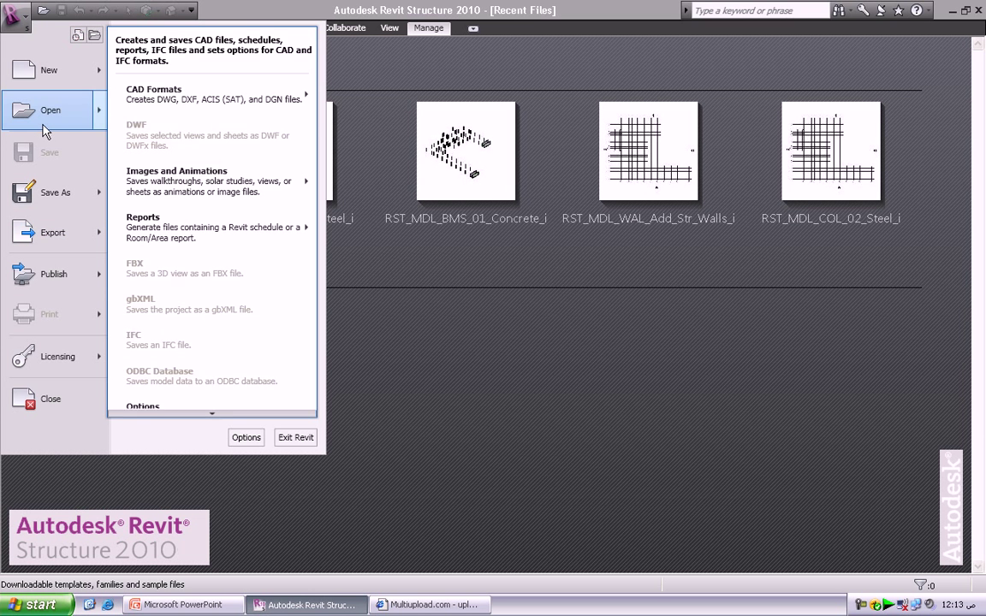
mouse_move(50, 109)
left_click(134, 75)
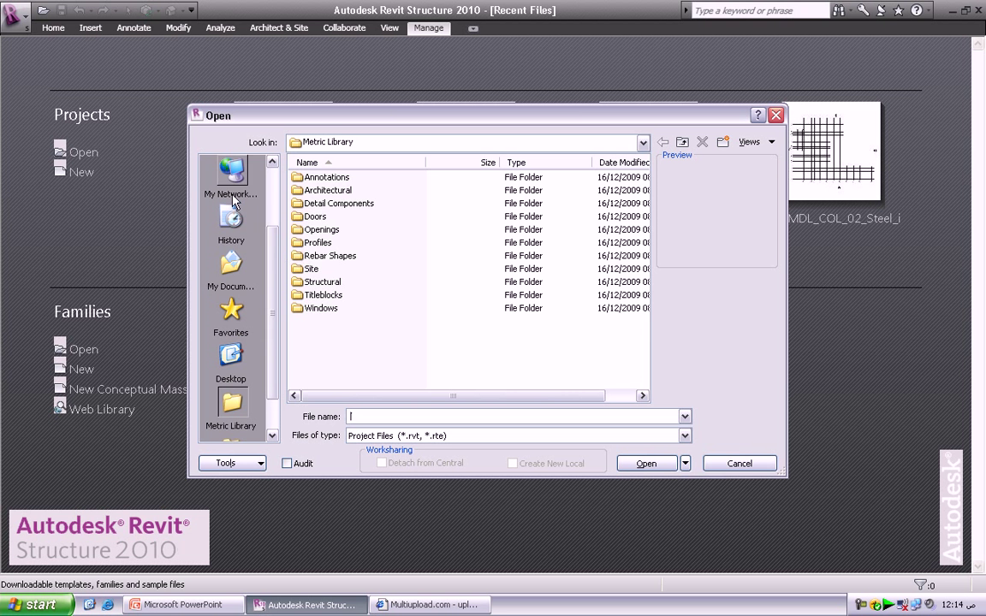
scroll(244, 175, "up", 2)
left_click(243, 172)
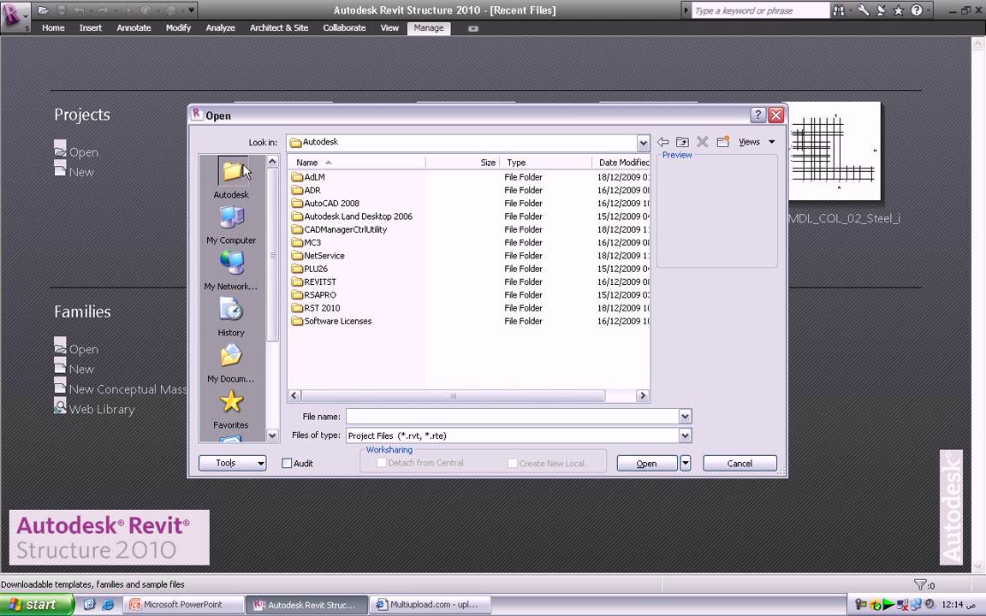
double_click(324, 309)
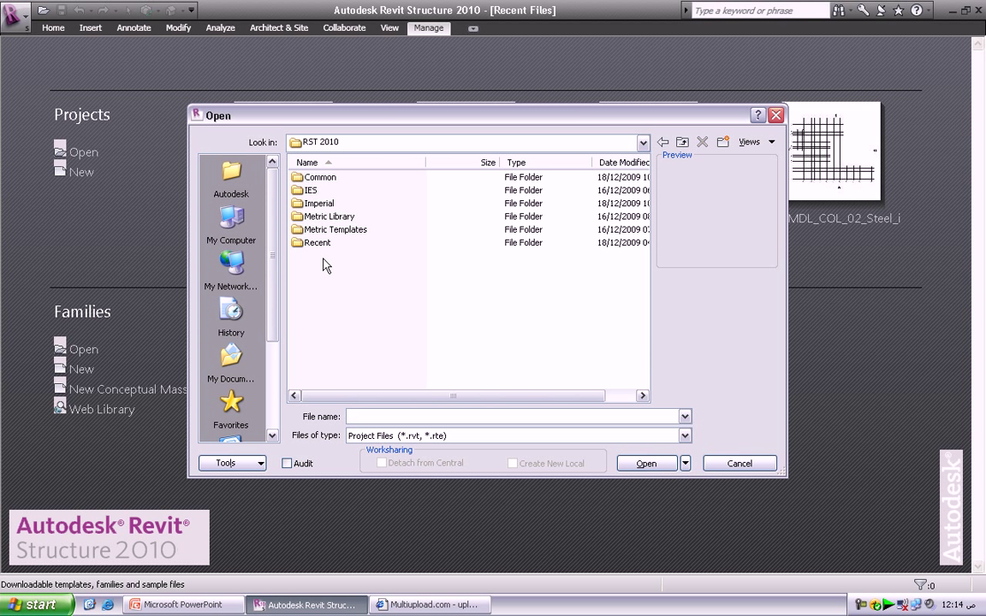
double_click(308, 206)
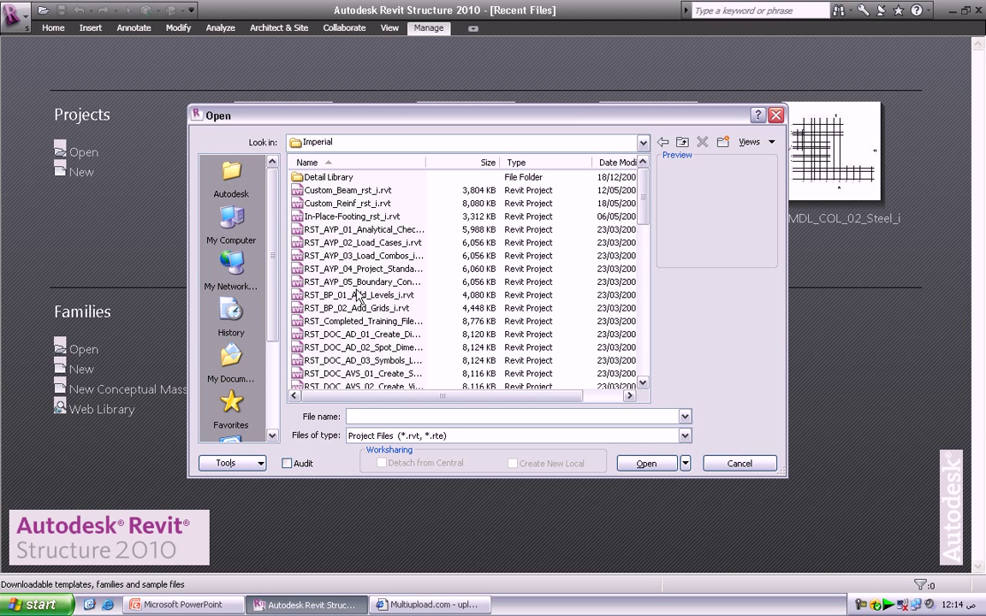
Widen the name column, then open RST_MDL_CB_01_Add_Curved_Grid_i.rvt from the file list.
scroll(326, 267, "down", 2)
scroll(326, 273, "down", 2)
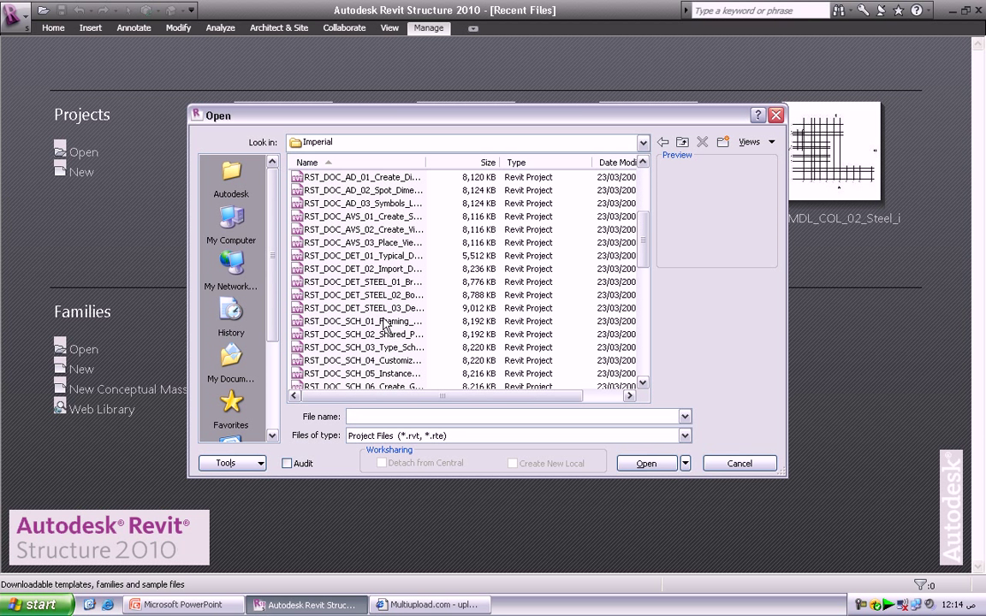
scroll(427, 326, "down", 1)
scroll(428, 323, "down", 1)
scroll(429, 323, "down", 1)
scroll(430, 323, "down", 1)
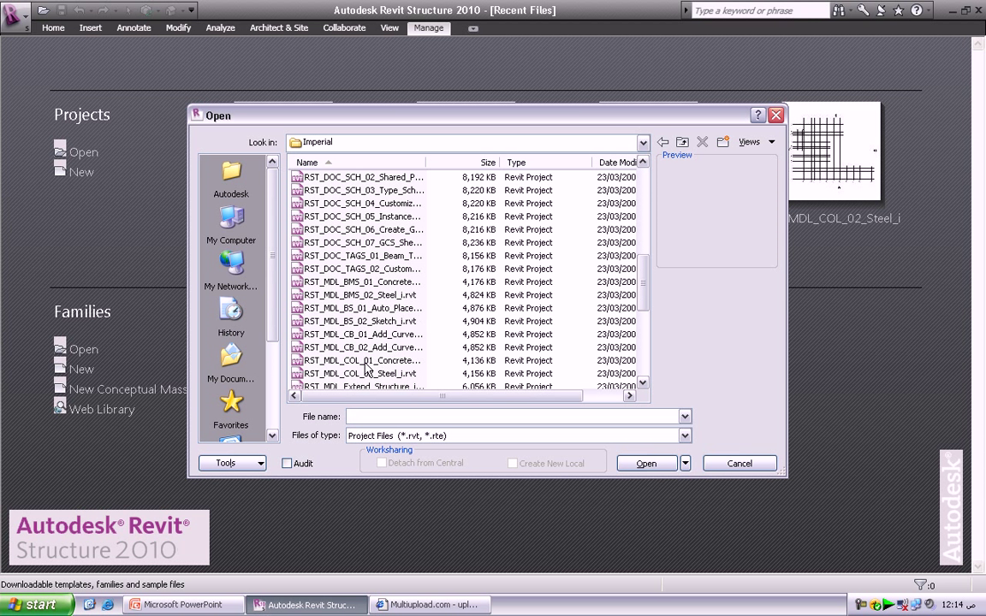
left_click_drag(427, 162, 481, 163)
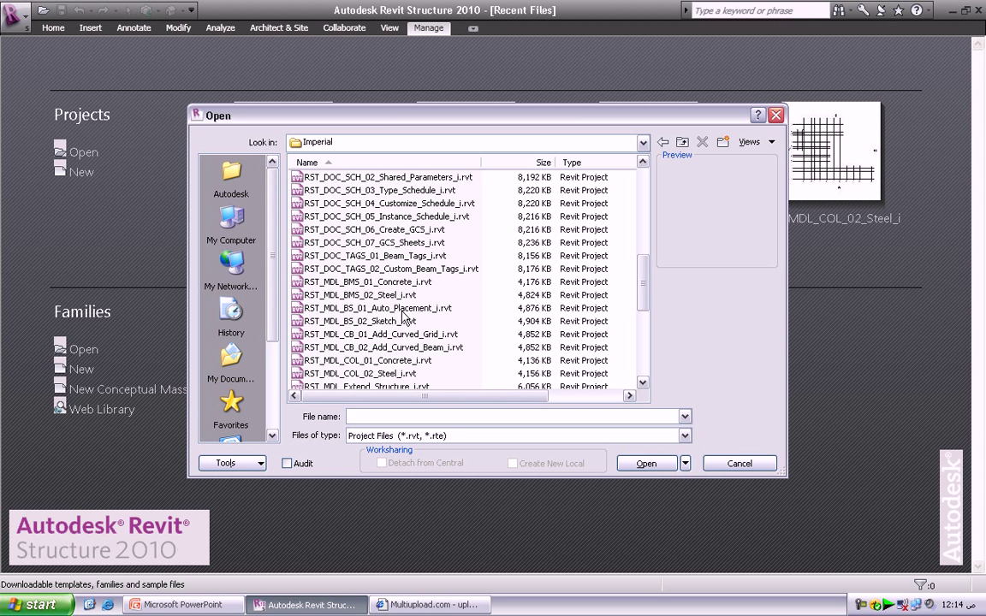
left_click(391, 336)
double_click(391, 335)
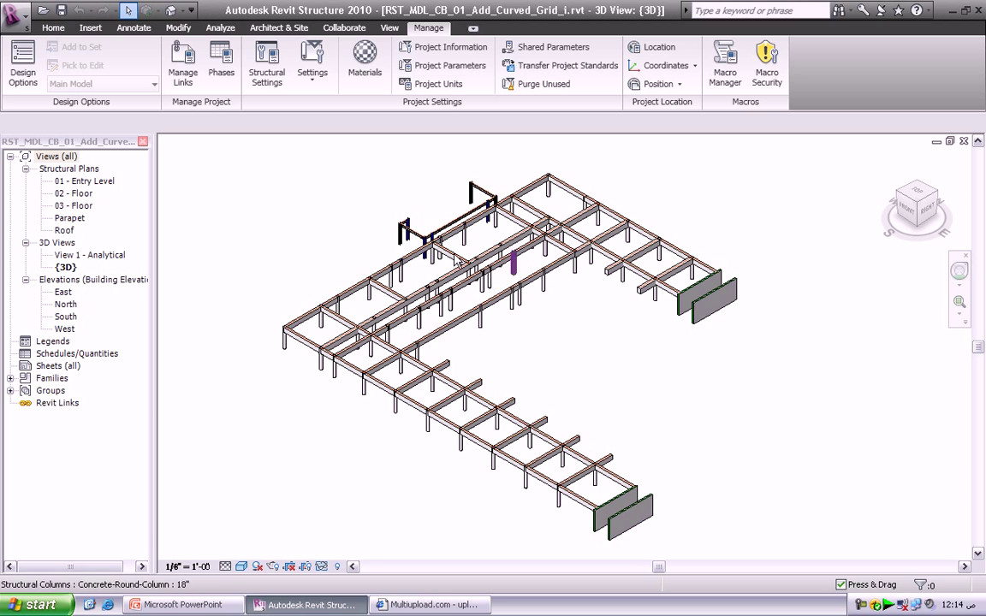
Open the 02 - Floor view under Structural Plans in the Project Browser.
scroll(407, 223, "up", 2)
scroll(408, 224, "up", 5)
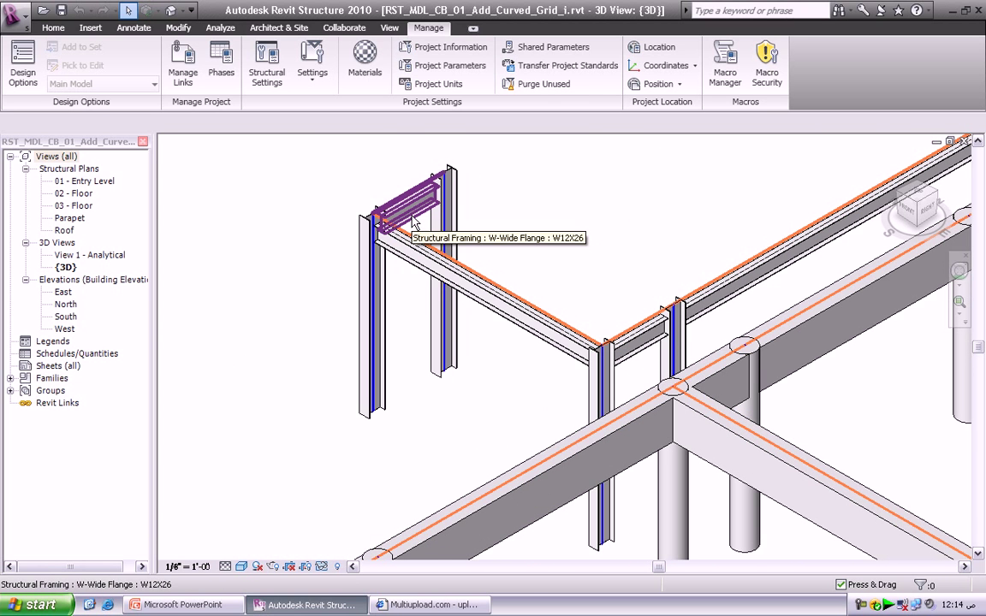
scroll(409, 192, "up", 2)
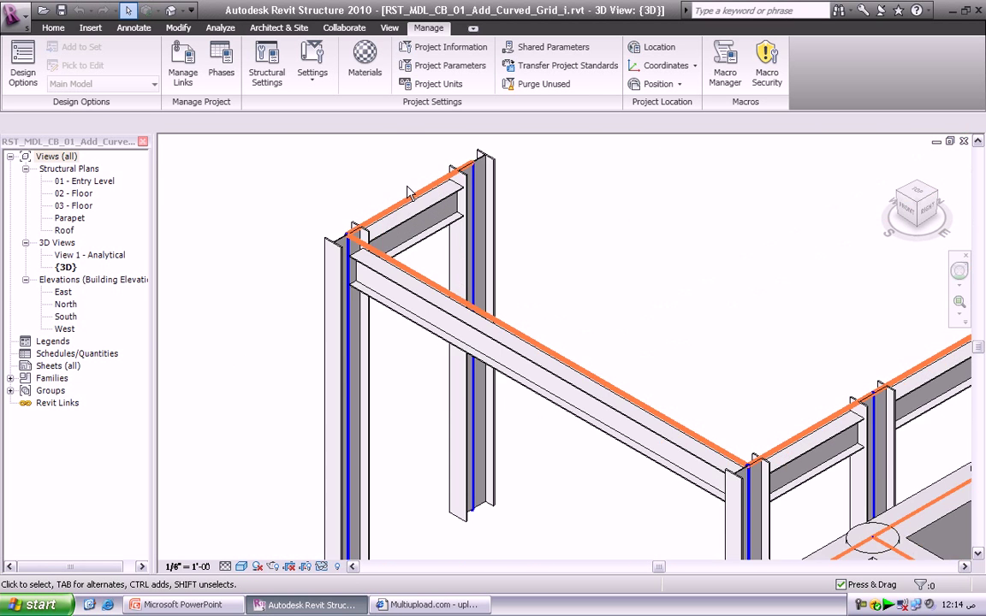
scroll(410, 191, "down", 2)
scroll(377, 188, "down", 1)
scroll(396, 187, "down", 1)
scroll(440, 209, "down", 1)
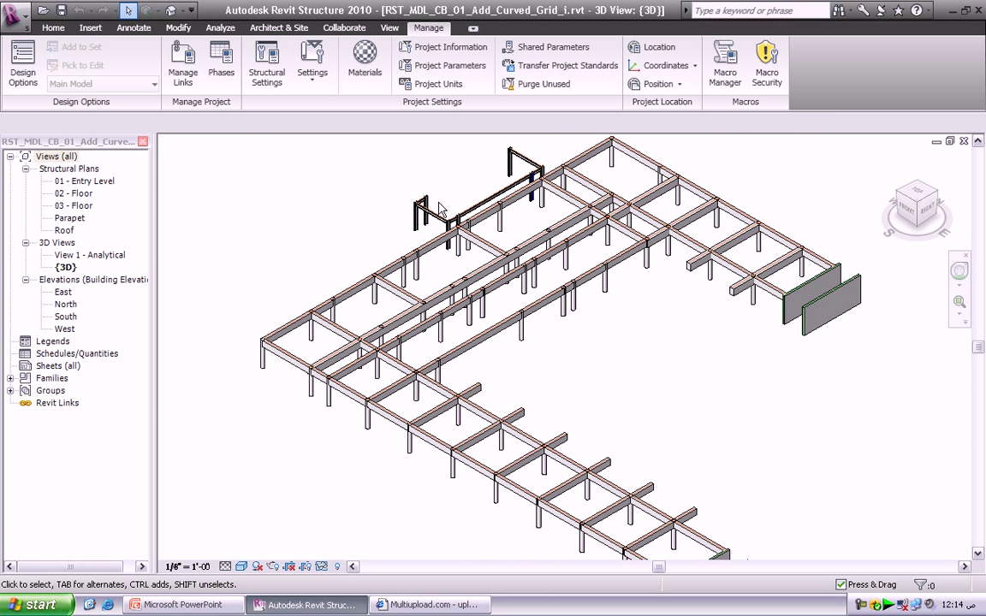
double_click(86, 195)
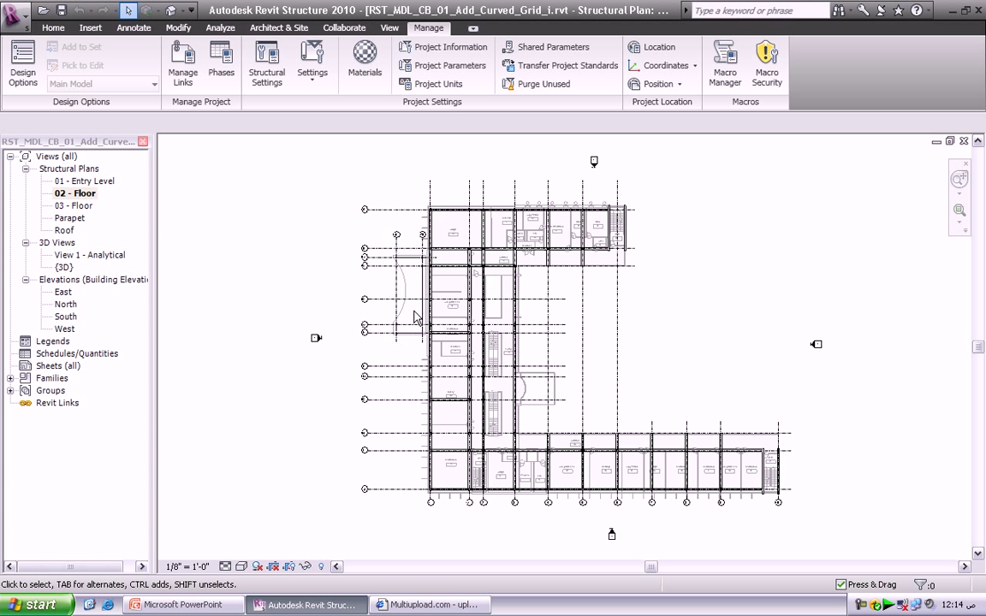
Zoom into grids B–E on the floor plan and bring up the structural modelling tools.
scroll(407, 304, "up", 1)
scroll(398, 292, "up", 2)
scroll(394, 248, "up", 2)
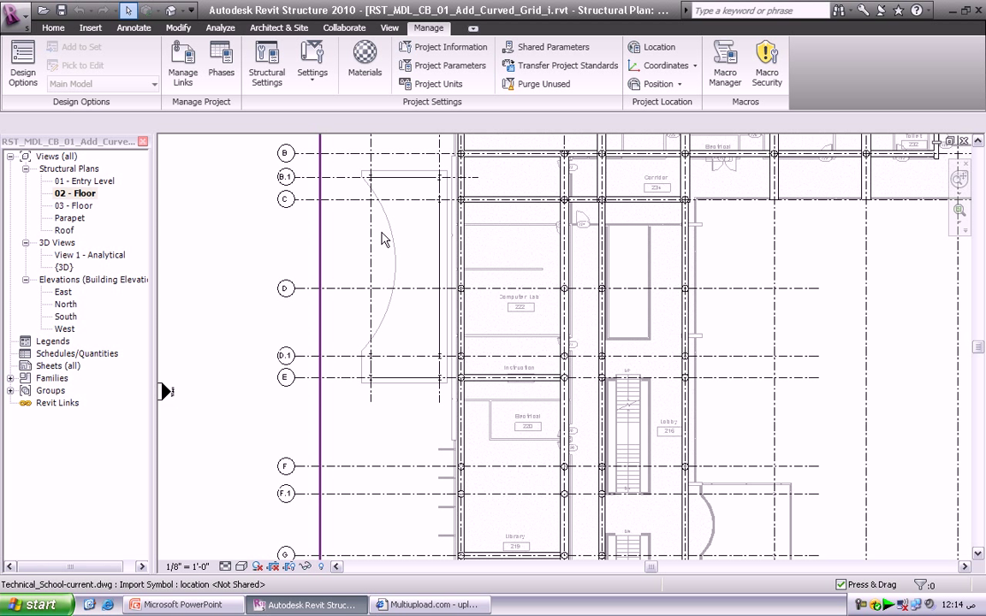
left_click(48, 29)
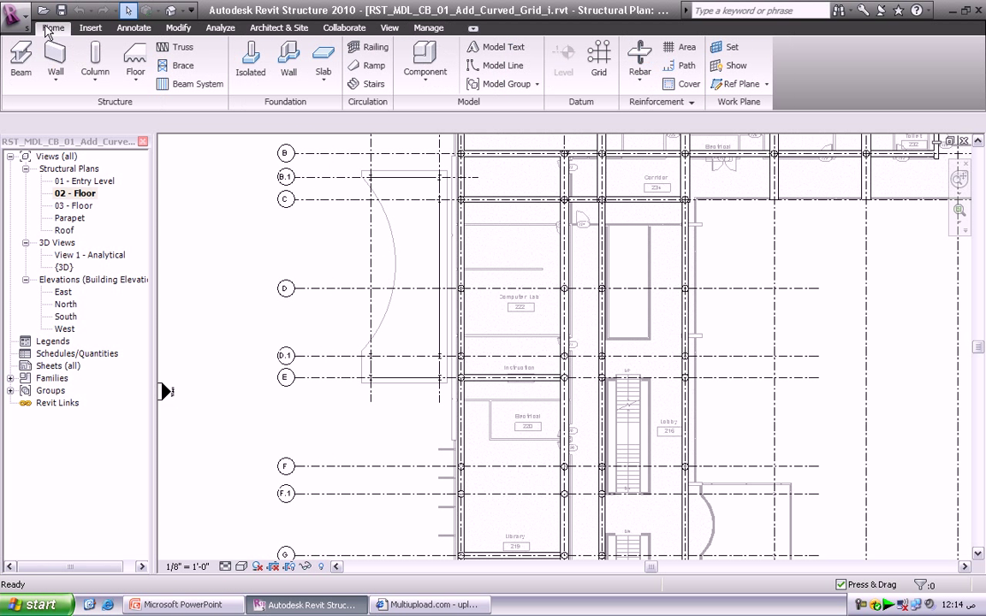
Start a grid using the Start-End-Radius Arc tool with a fixed 32' 0" radius.
left_click(593, 68)
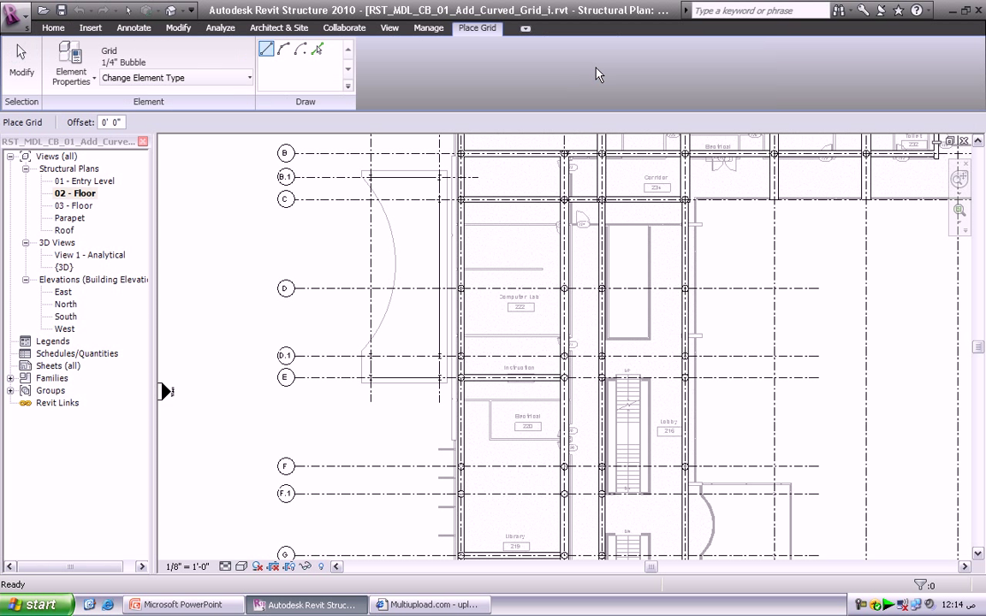
left_click(282, 49)
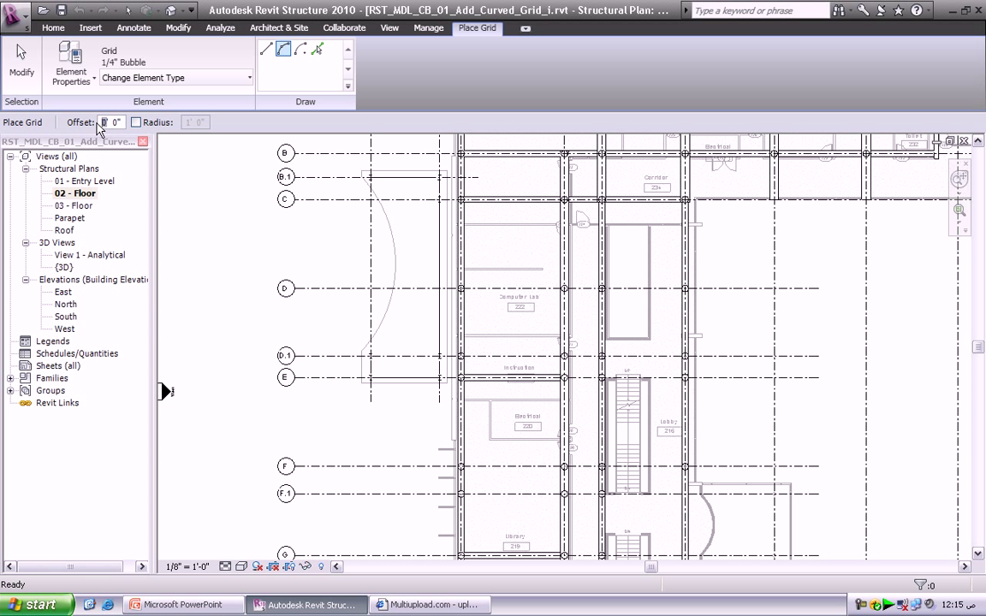
type("3")
type("0")
left_click(135, 123)
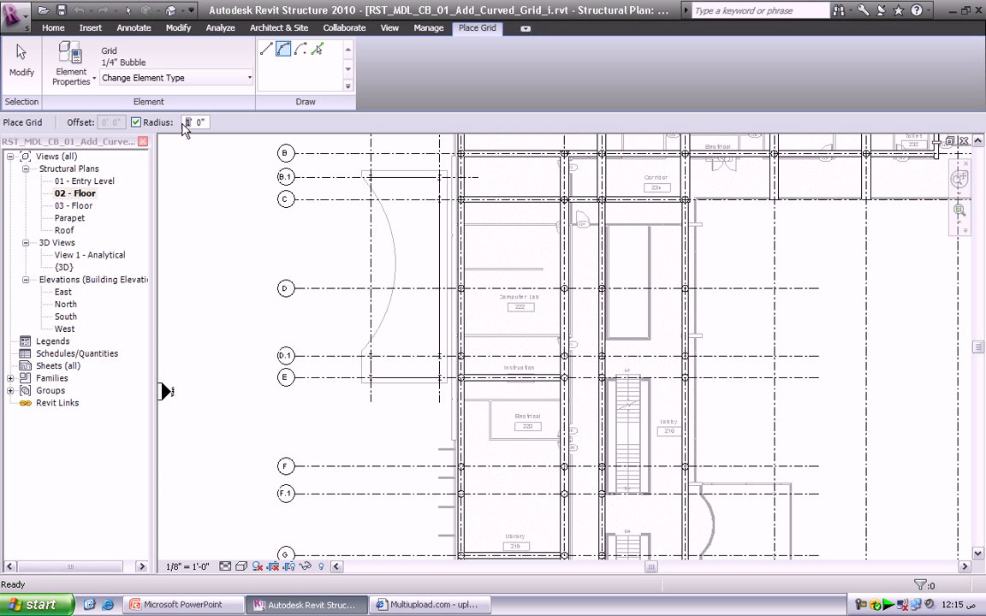
key("Tab")
type("32")
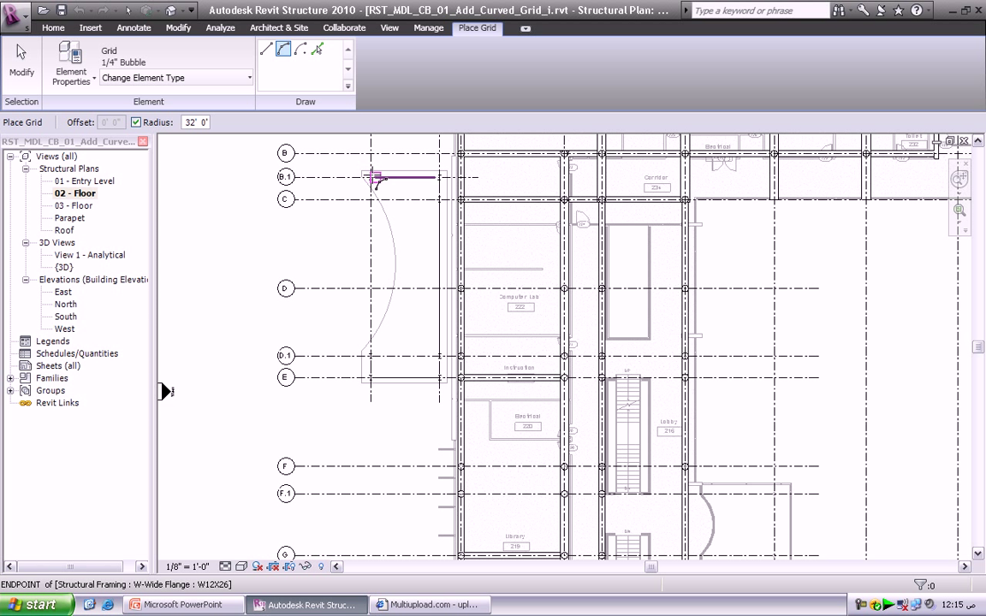
Place the 32' radius arc grid from grid B.1's endpoint to grid D.1's endpoint, then exit the Grid tool.
left_click(371, 177)
left_click(371, 178)
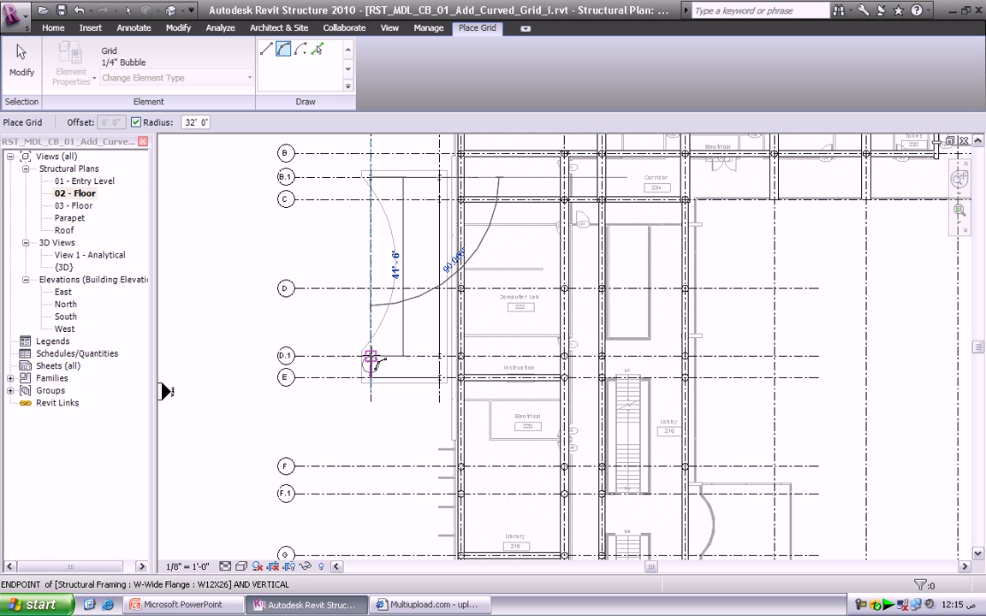
left_click(371, 356)
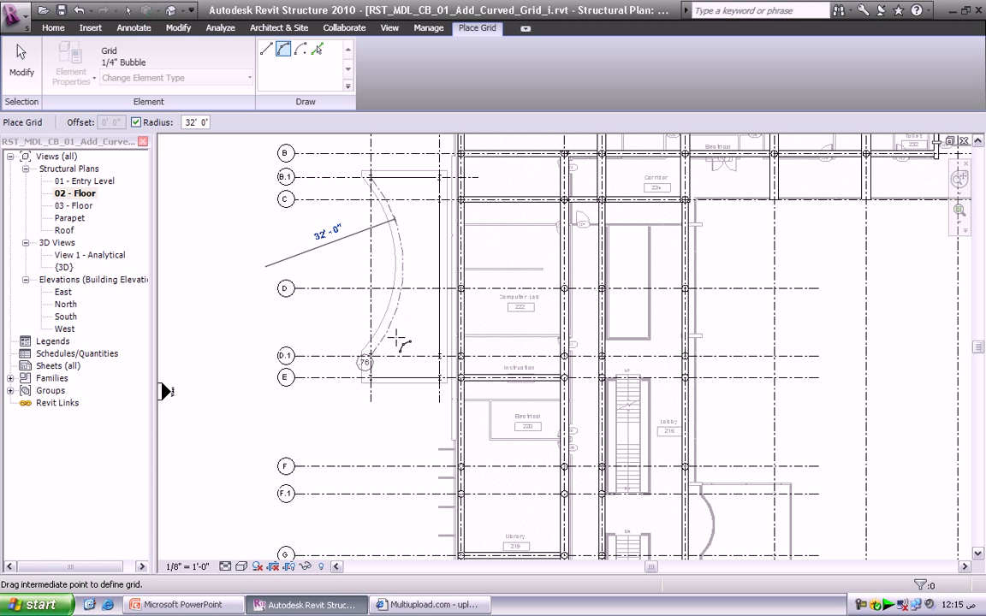
left_click(398, 328)
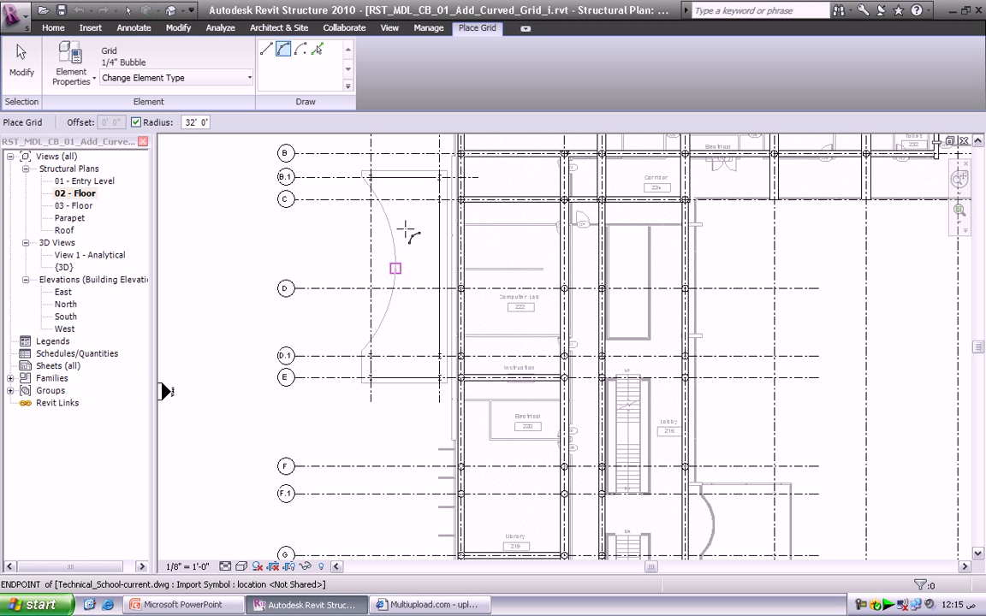
scroll(372, 178, "up", 1)
scroll(373, 177, "up", 1)
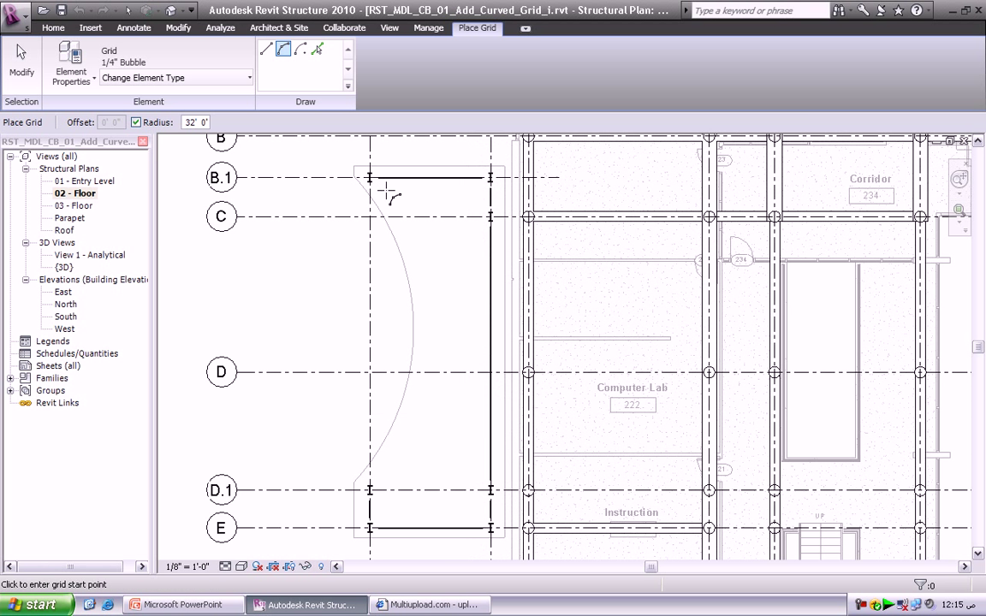
left_click(371, 178)
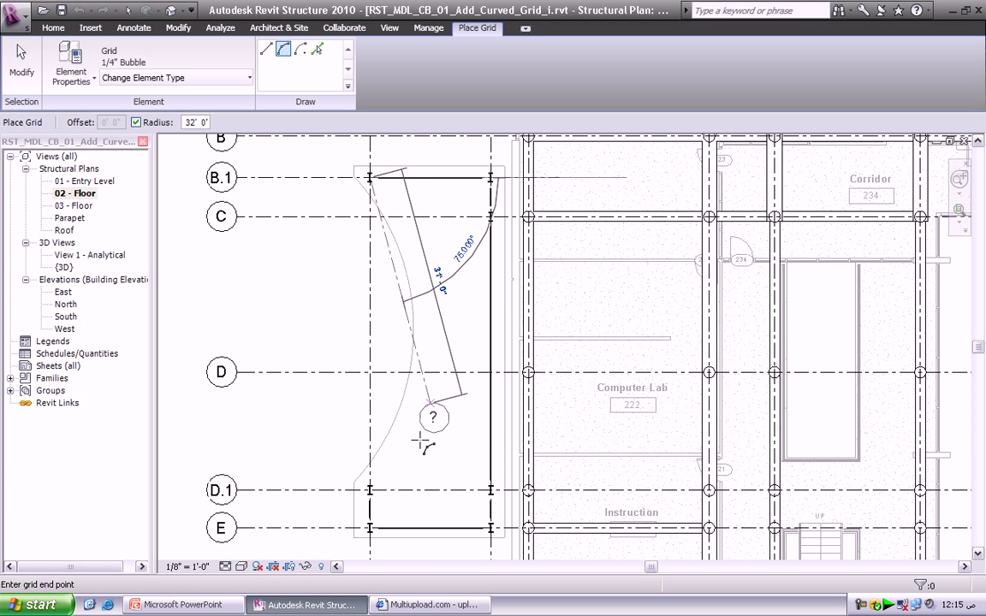
left_click(370, 490)
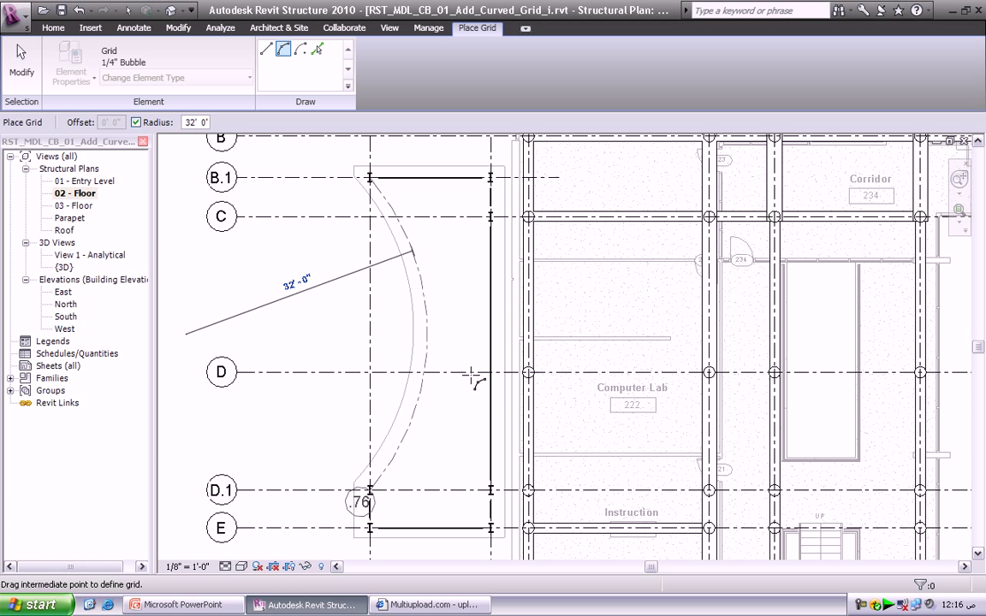
left_click(399, 332)
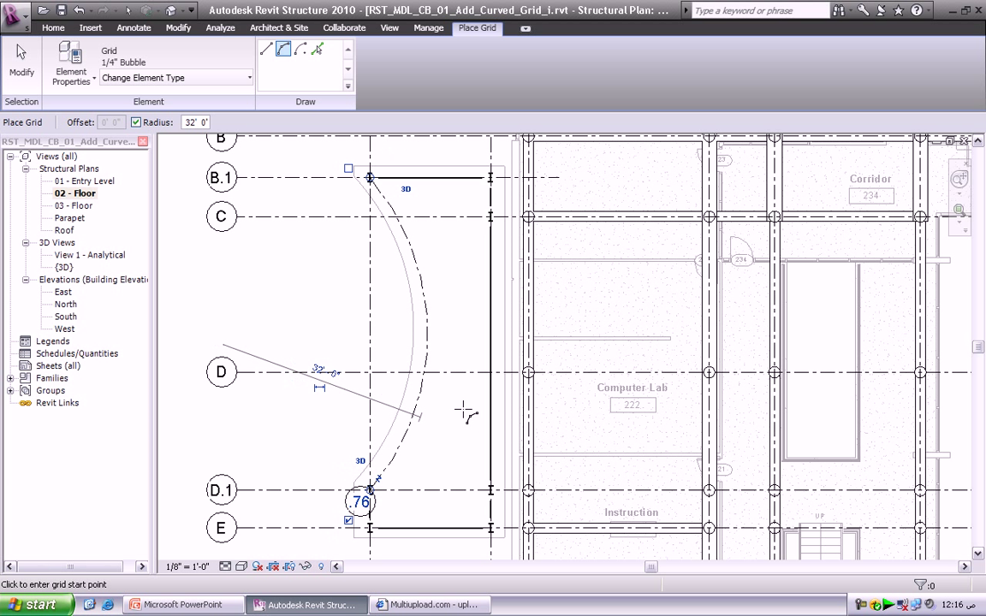
scroll(471, 416, "down", 1)
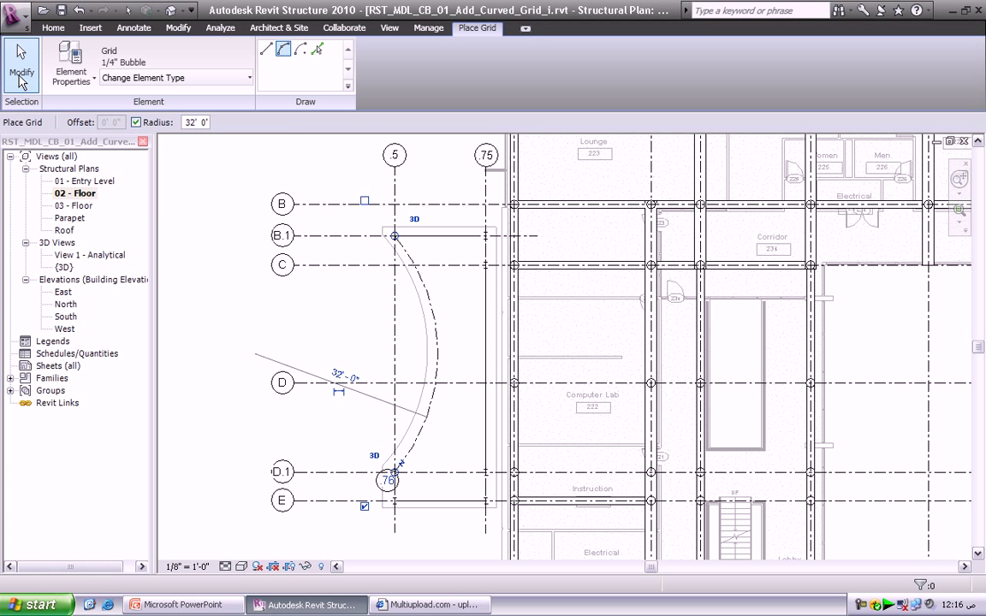
left_click(21, 69)
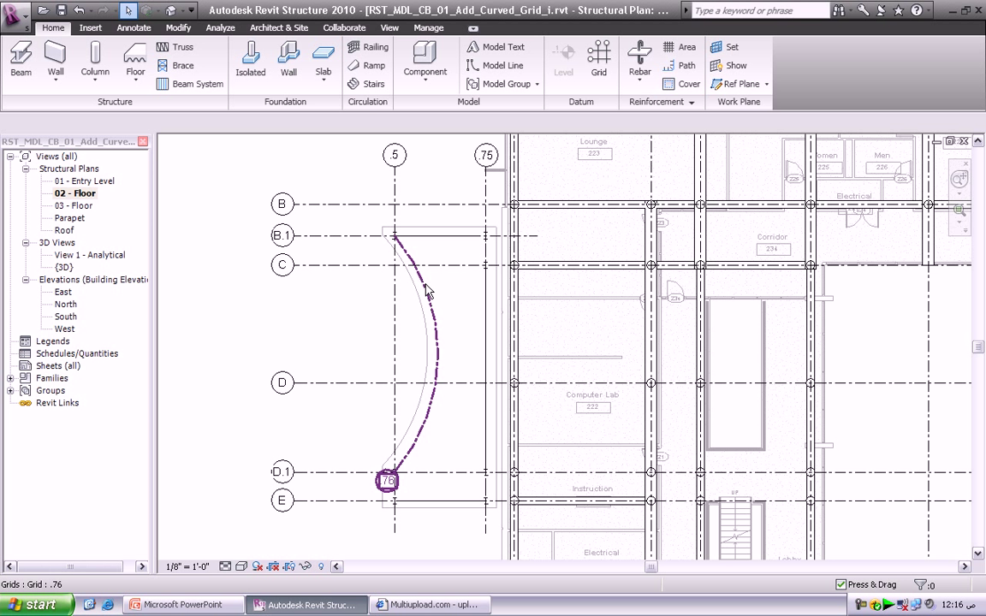
Drag the curved grid's top end up to grid B and its bottom end below grid E.
left_click(467, 355)
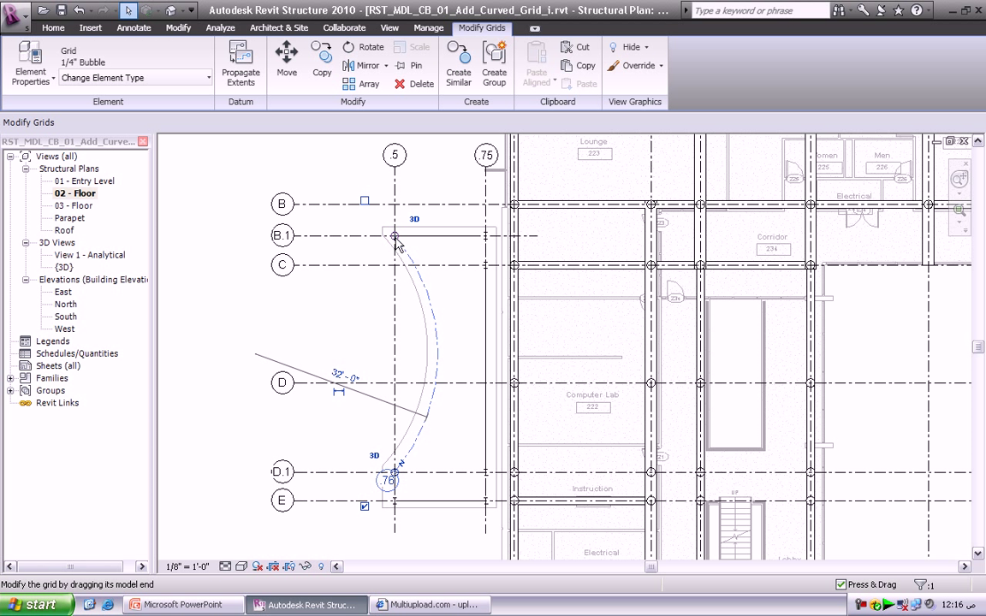
mouse_move(395, 237)
left_mouse_down()
mouse_move(354, 186)
mouse_move(351, 198)
left_mouse_up()
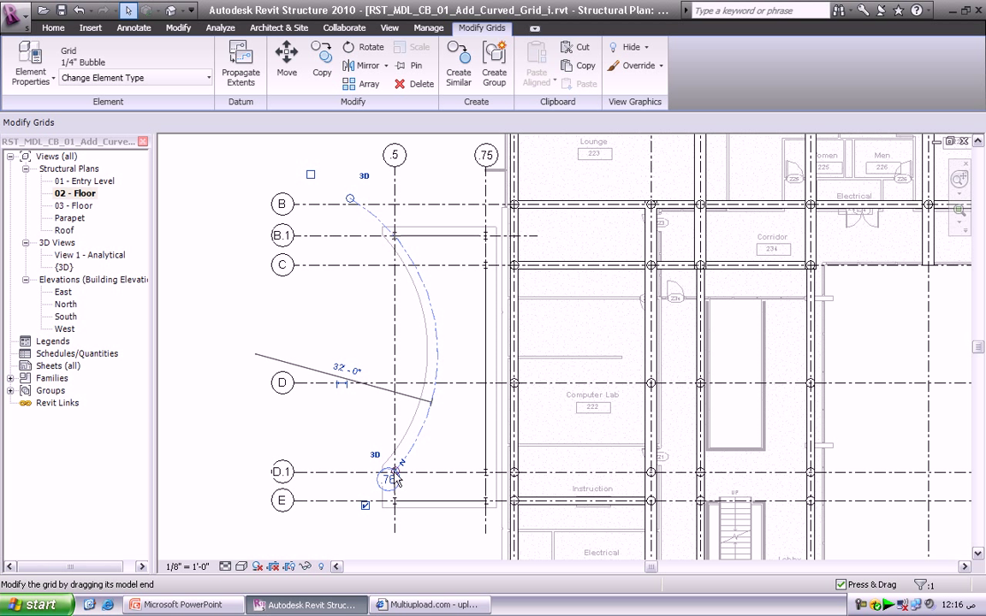
left_click_drag(395, 476, 330, 519)
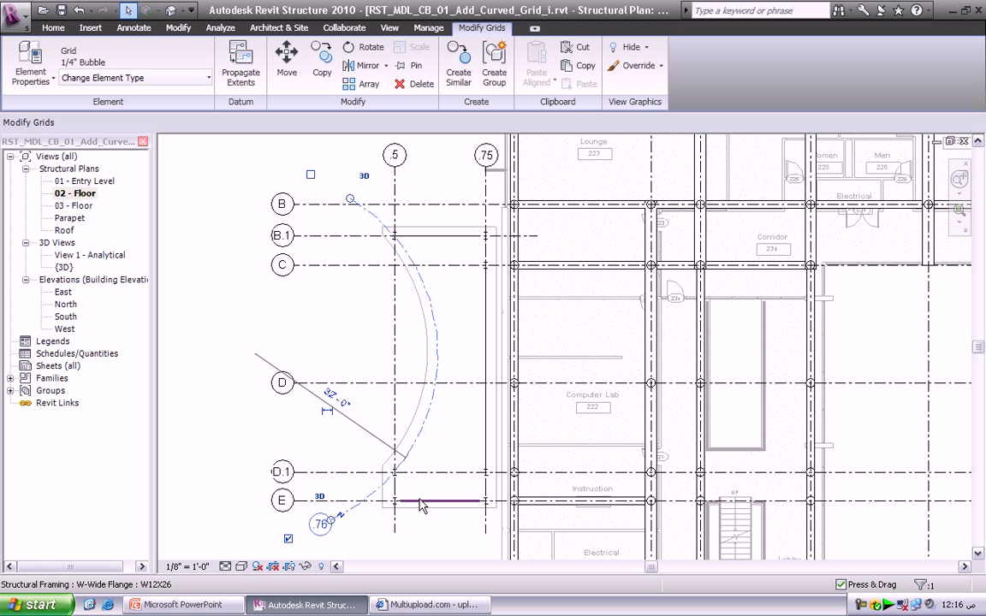
scroll(394, 497, "up", 1)
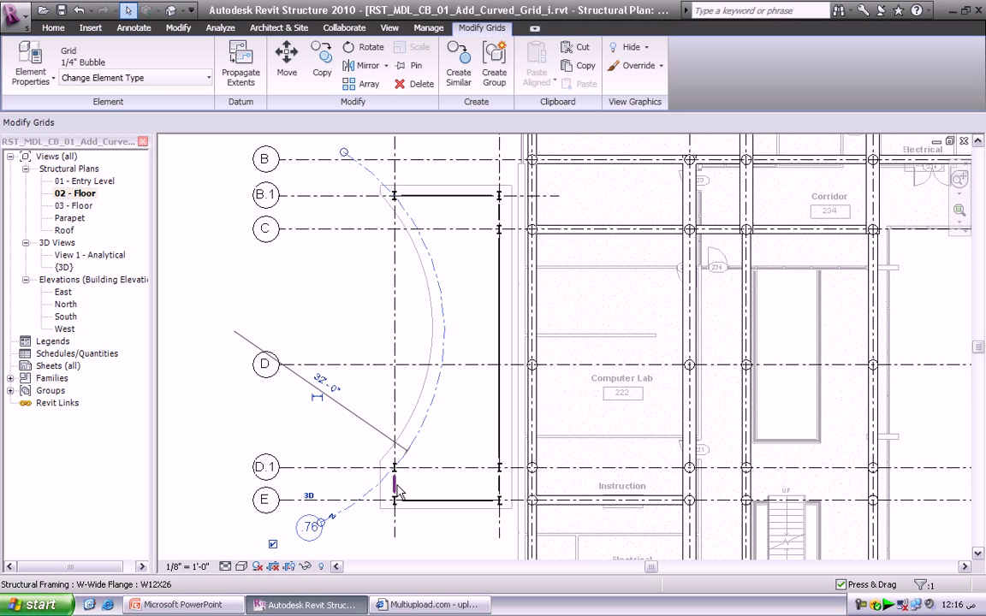
key("Escape")
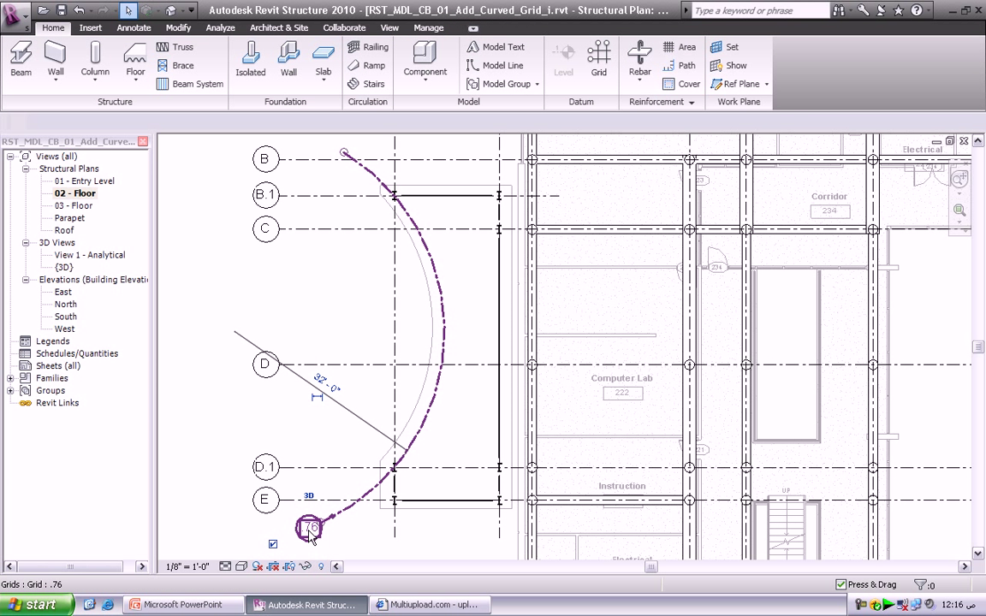
Edit the curved grid's bubble label from .76 to 0.25.
left_click(310, 531)
left_click(306, 528)
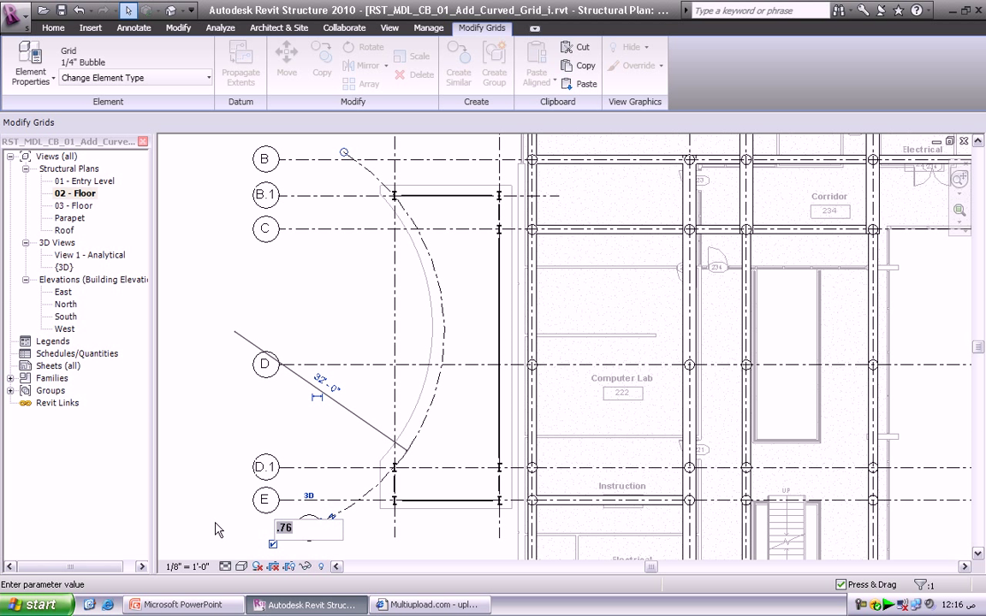
type("0.25")
key("Return")
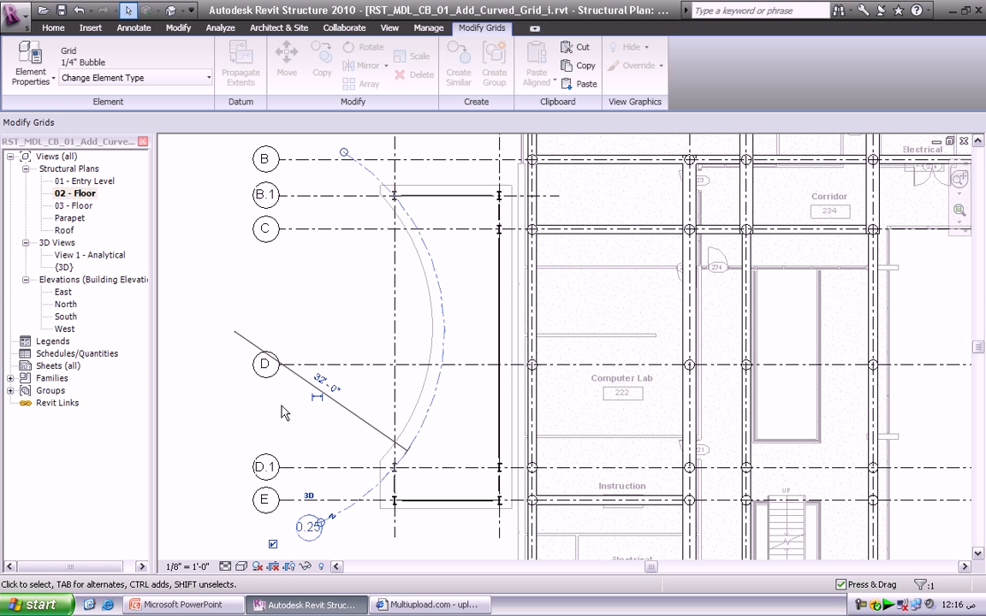
scroll(317, 528, "up", 2)
scroll(315, 528, "up", 2)
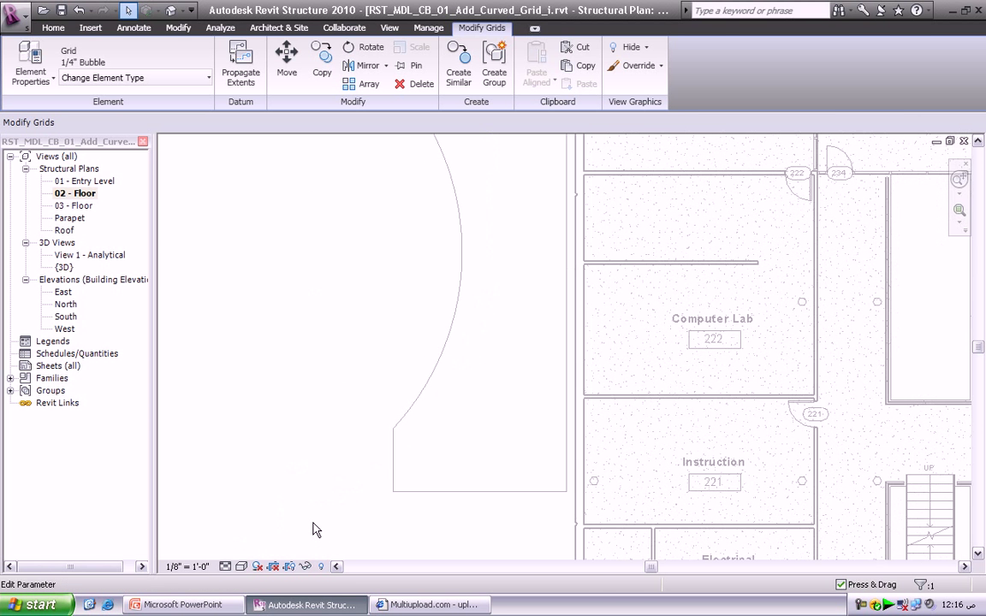
scroll(315, 527, "down", 5)
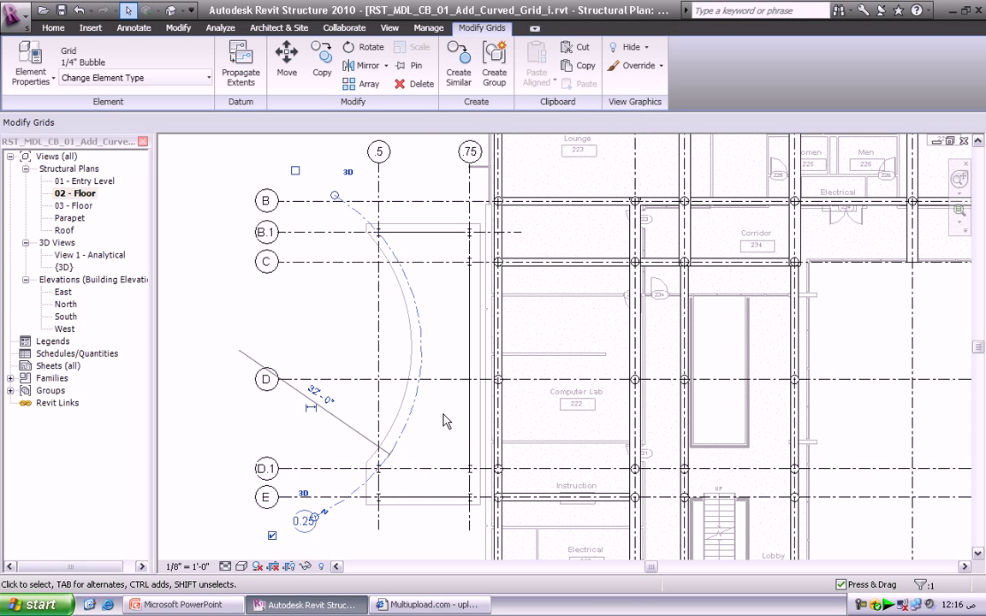
scroll(383, 461, "up", 2)
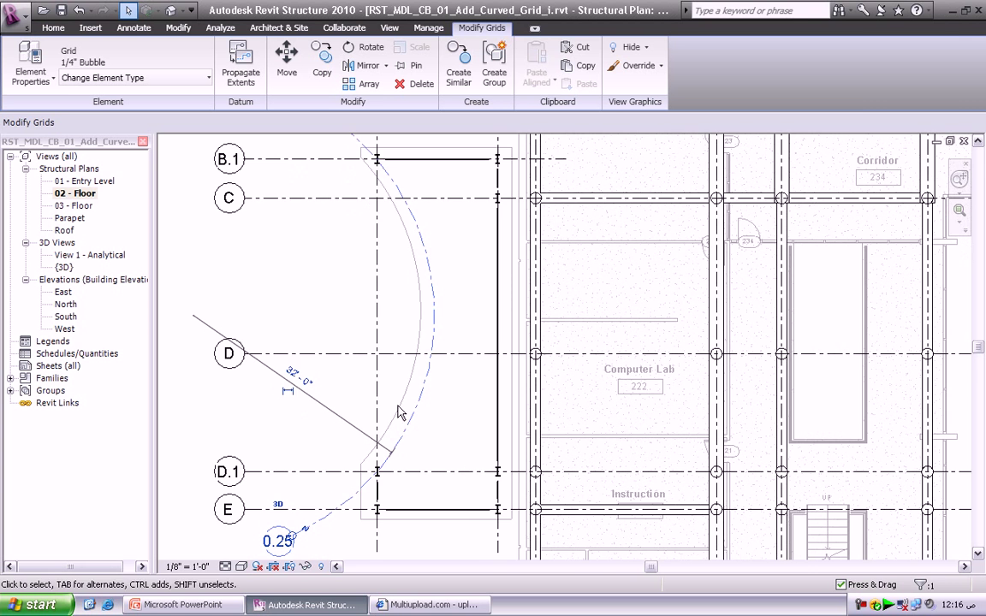
scroll(417, 315, "down", 2)
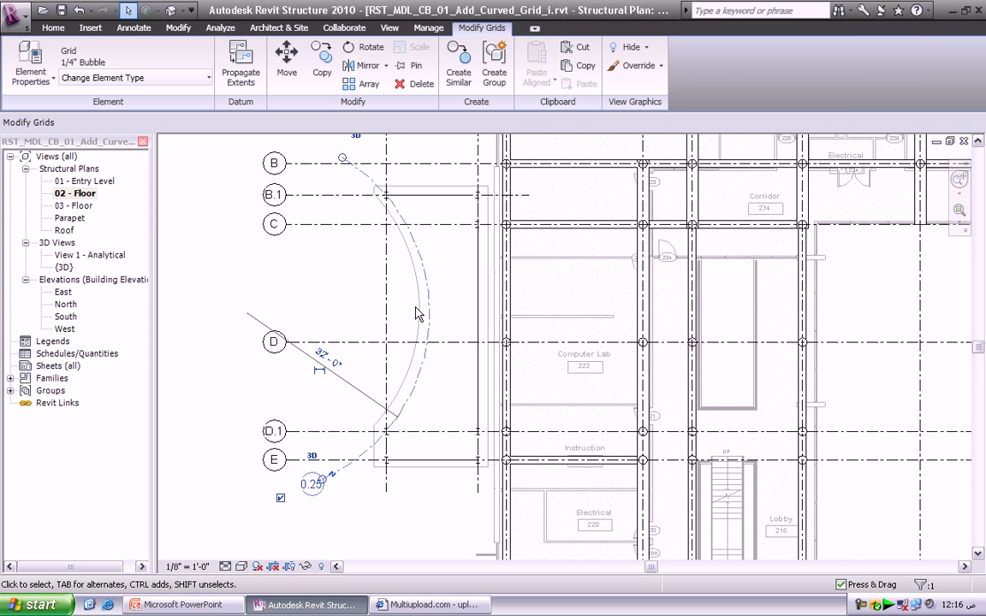
scroll(455, 345, "down", 1)
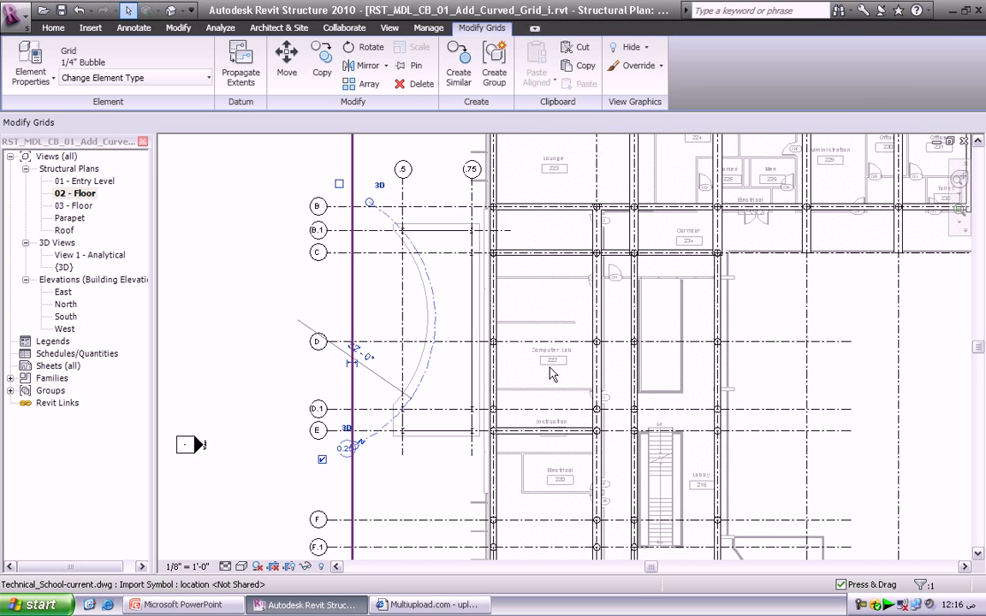
Close RST_MDL_CB_01_Add_Curved_Grid_i.rvt from the Application menu, answering No to saving.
left_click(32, 26)
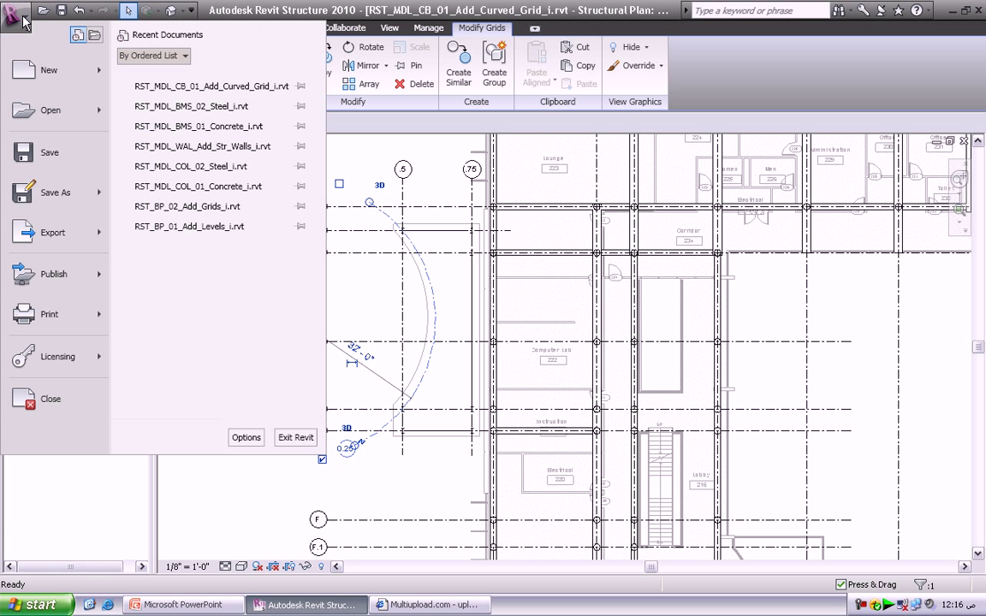
left_click(73, 406)
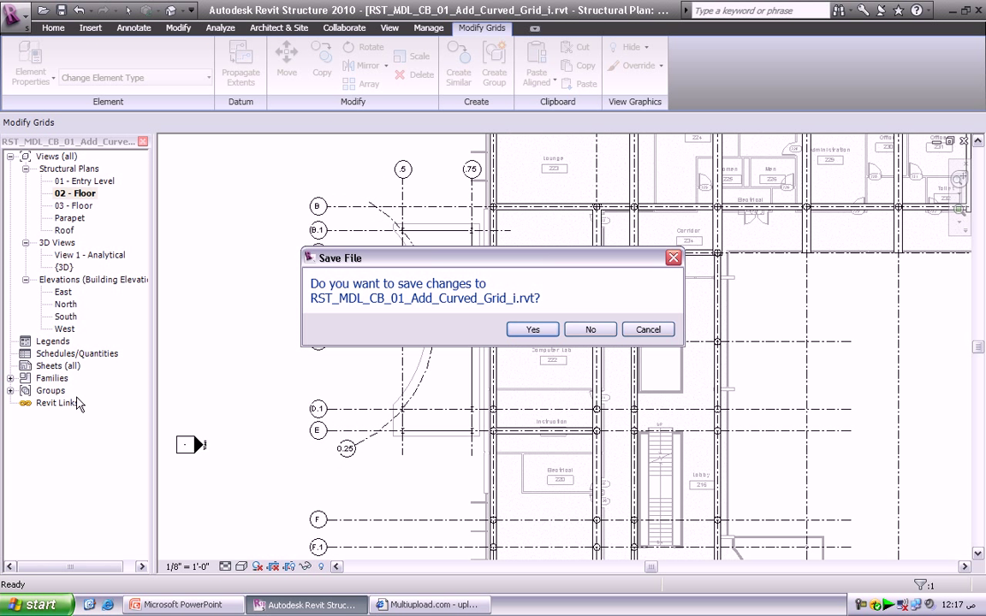
left_click(588, 332)
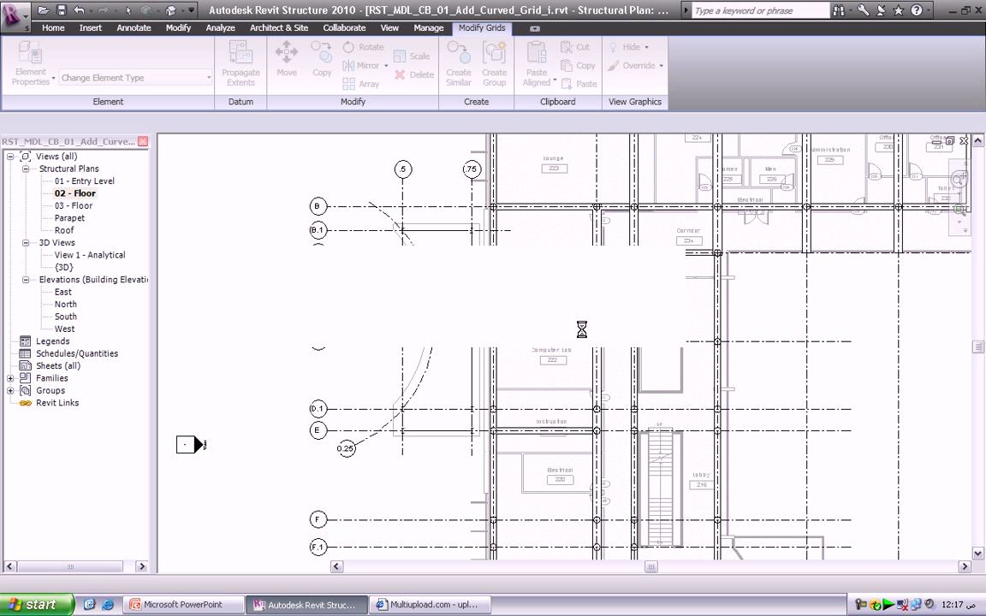